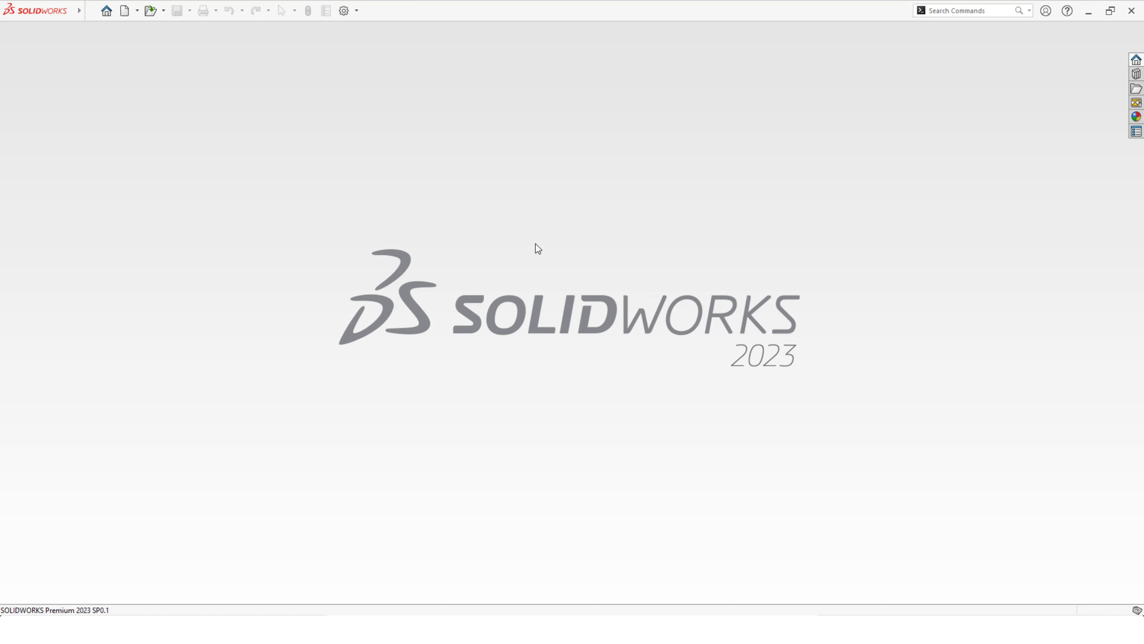
Step: Create a new Part document (Part4) from the New SOLIDWORKS Document dialog
{"action": "left_click", "coordinate": [124, 11]}
{"action": "left_click", "coordinate": [576, 453]}
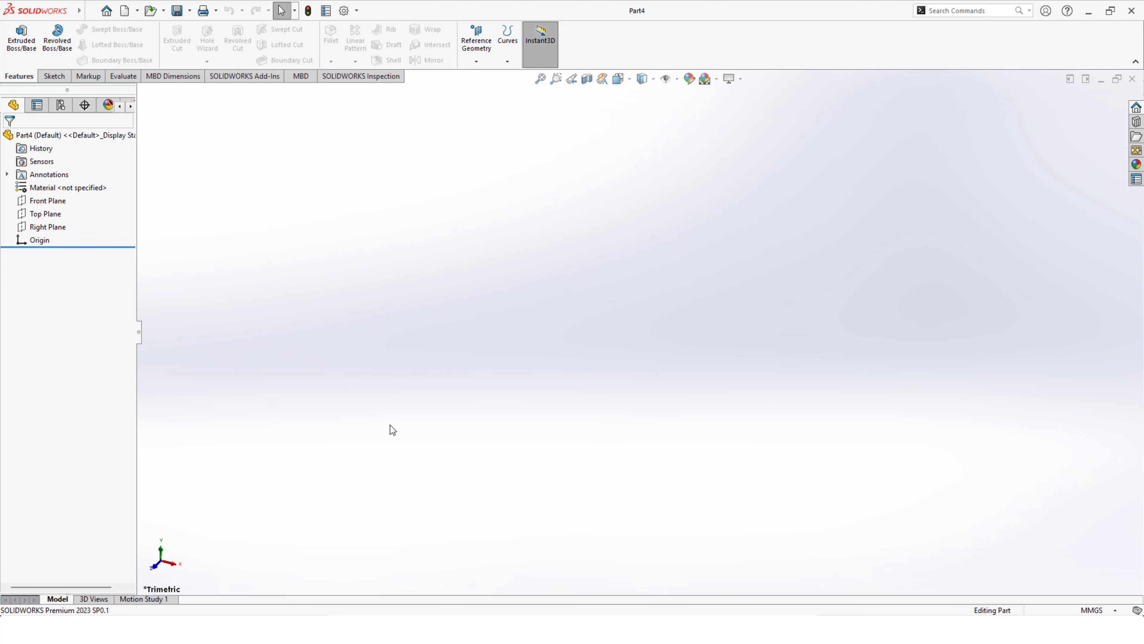
Step: On the Top Plane, sketch two origin-centred circles, radii about 27.4 and 48.1 mm
{"action": "left_click", "coordinate": [50, 214]}
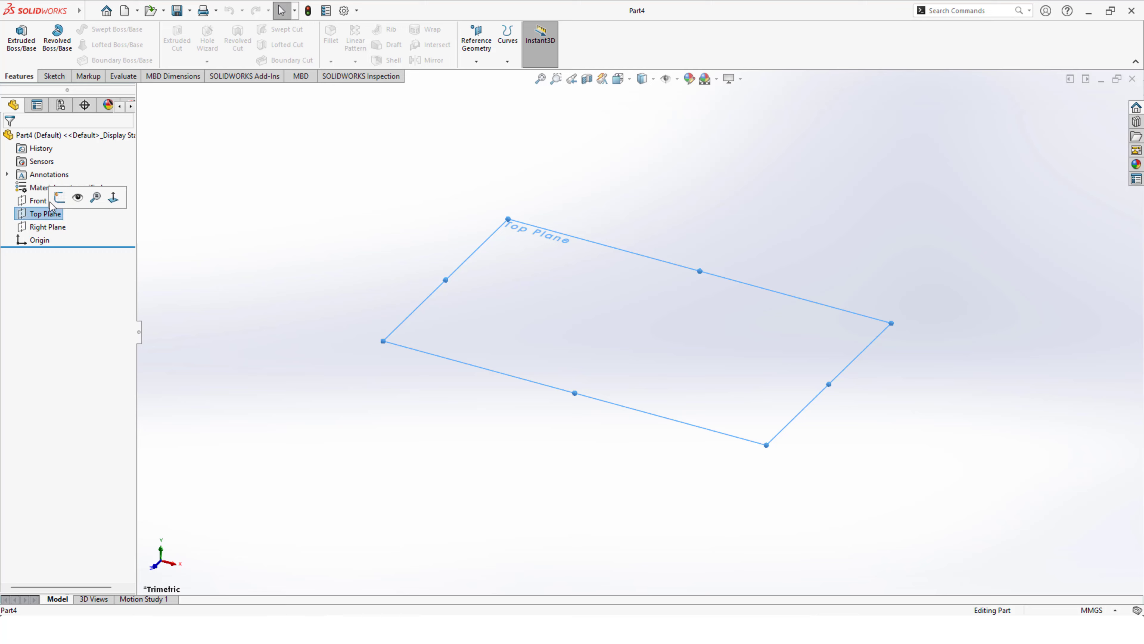
{"action": "left_click", "coordinate": [60, 196]}
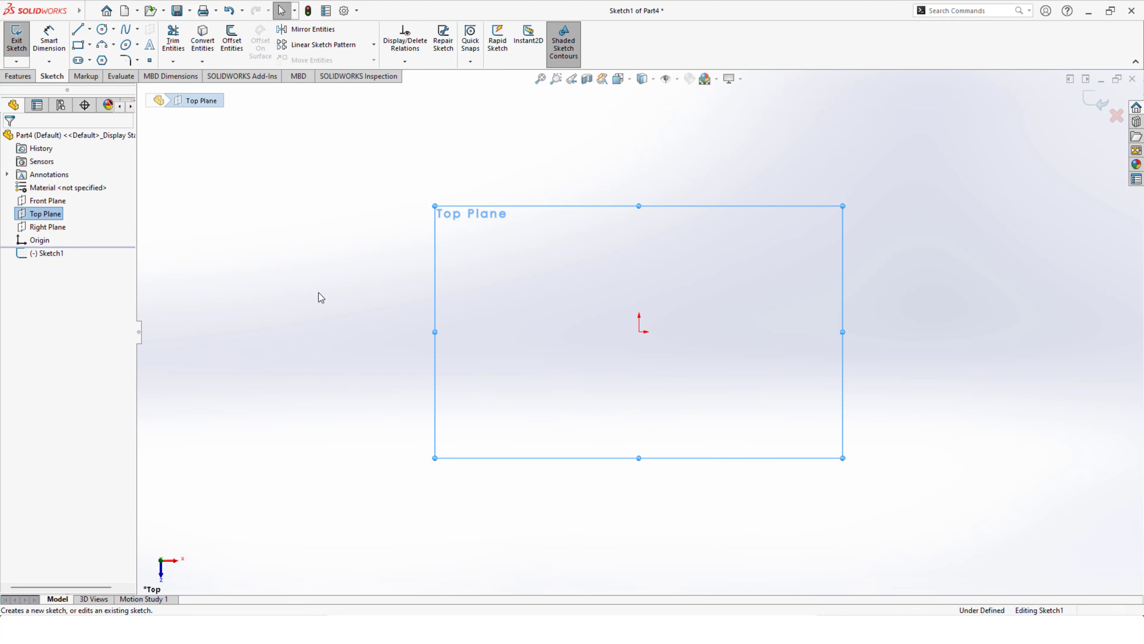
{"action": "key", "text": "c"}
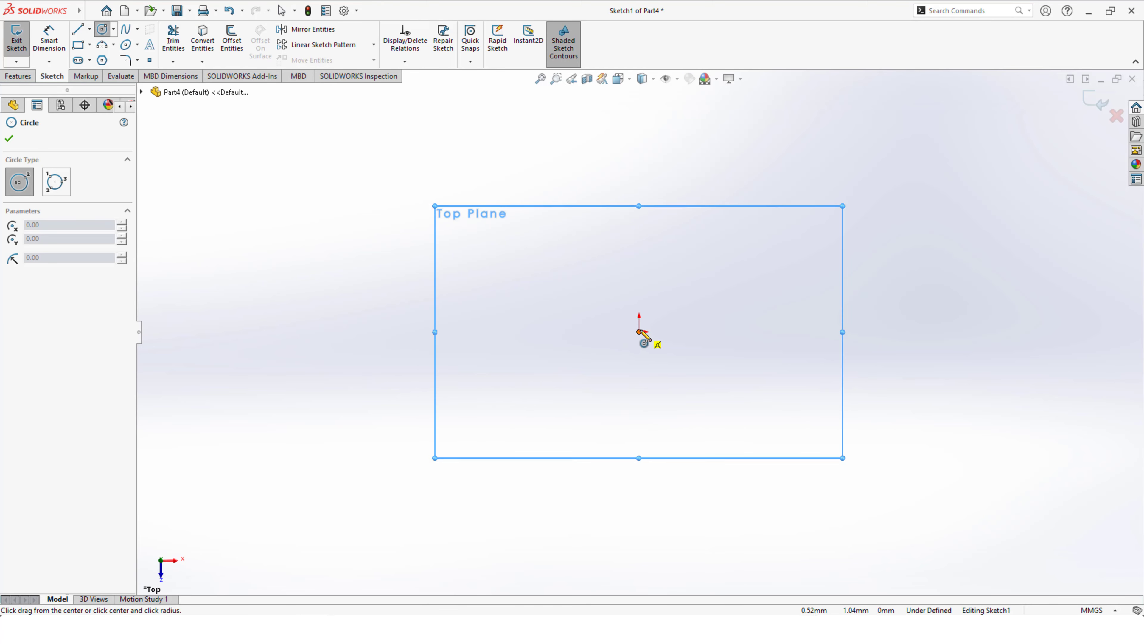
{"action": "left_click", "coordinate": [639, 331]}
{"action": "left_click", "coordinate": [705, 331]}
{"action": "left_click", "coordinate": [639, 332]}
{"action": "left_click", "coordinate": [749, 331]}
{"action": "right_click", "coordinate": [494, 268]}
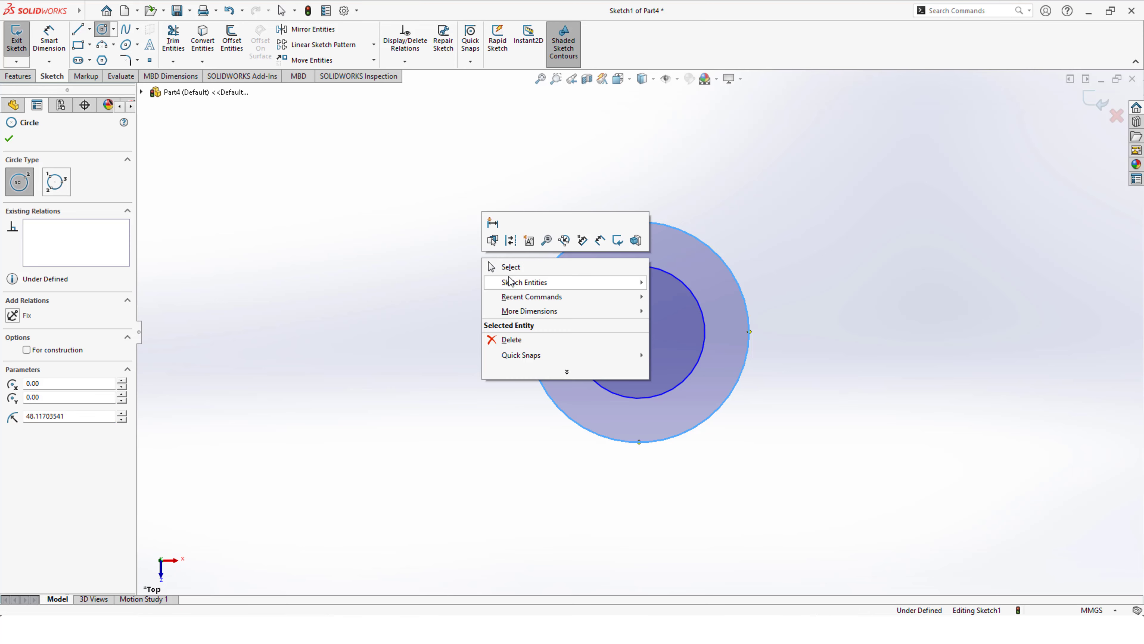
{"action": "left_click", "coordinate": [502, 267]}
{"action": "right_click_drag", "start_coordinate": [500, 267], "coordinate": [491, 233]}
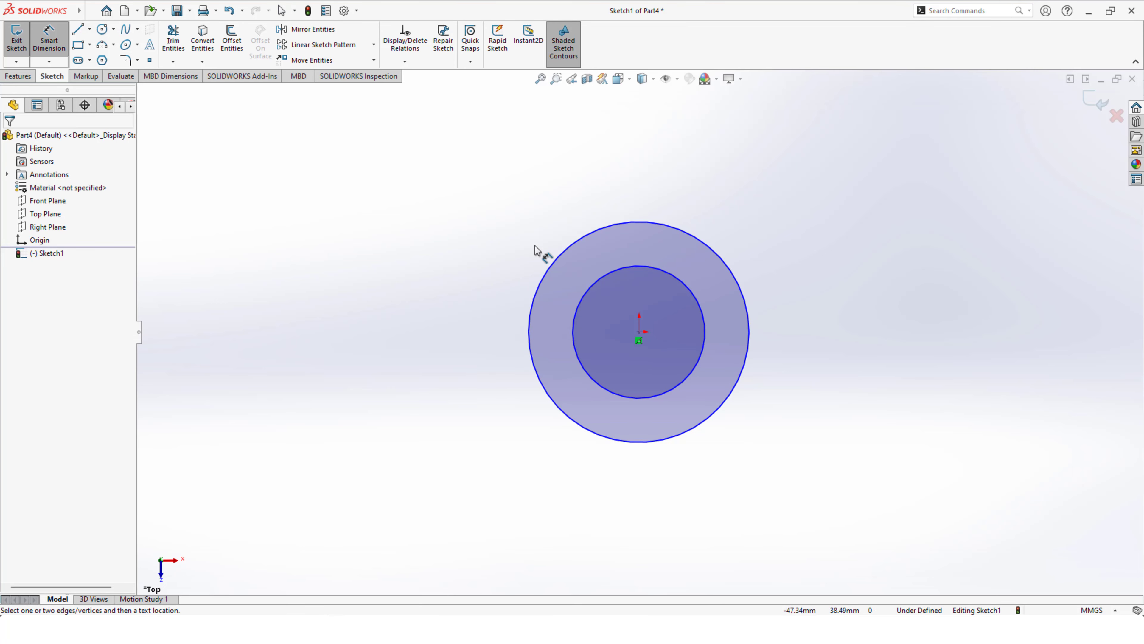
Step: Dimension the outer circle to a 36 mm diameter, then select the inner circle
{"action": "left_click", "coordinate": [561, 254]}
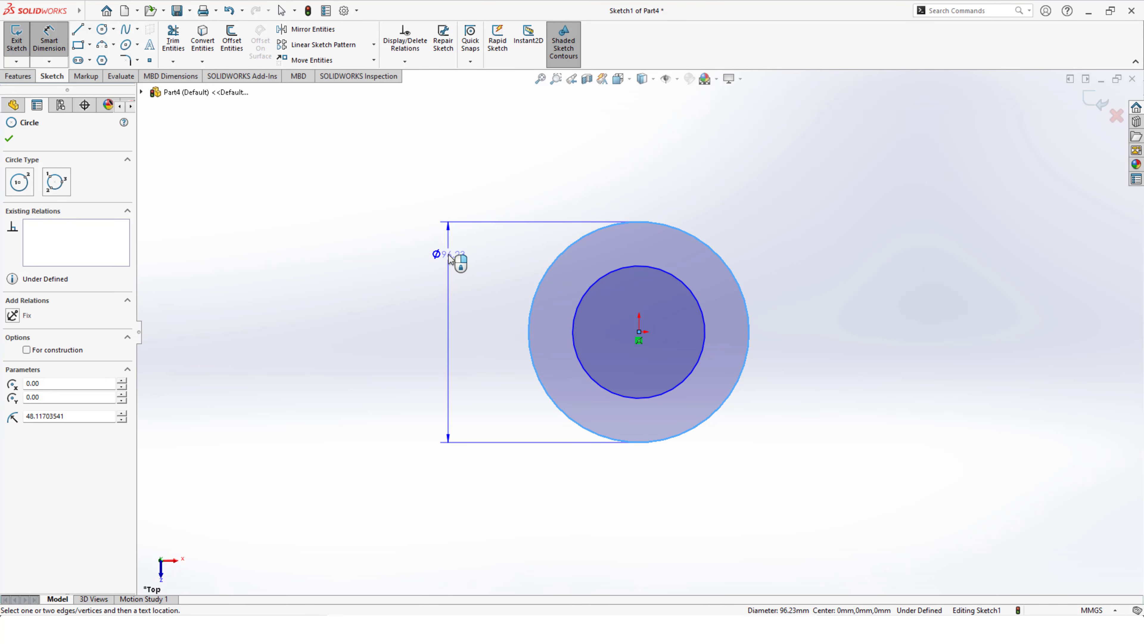
{"action": "left_click", "coordinate": [449, 255]}
{"action": "type", "text": "36"}
{"action": "key", "text": "Return"}
{"action": "left_click", "coordinate": [21, 41]}
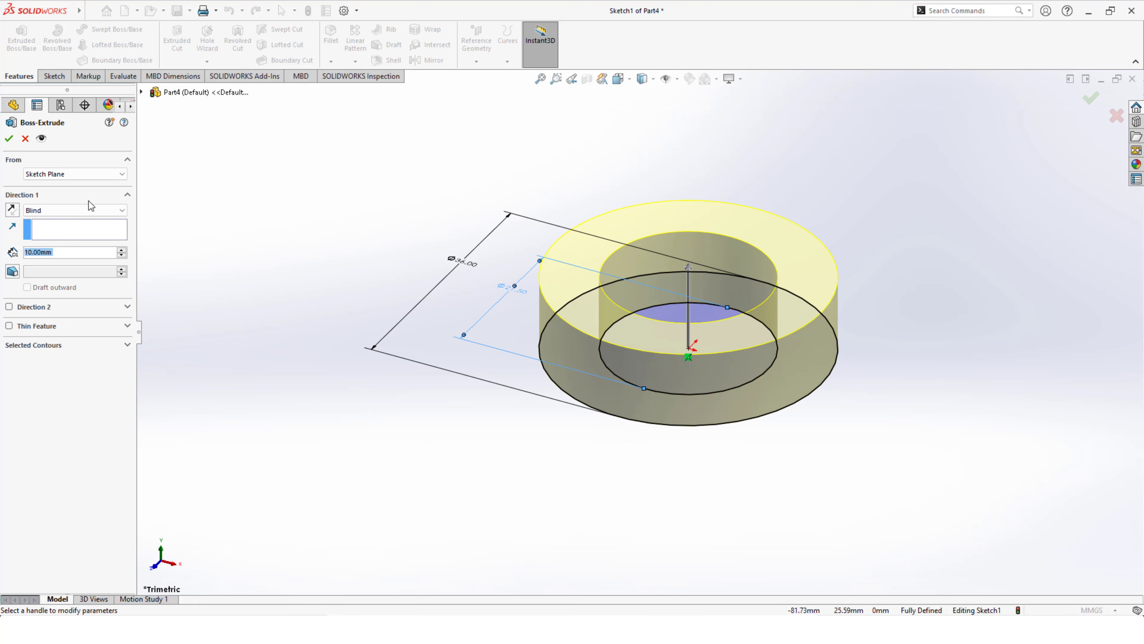
Step: Extrude the ring to 14 mm and set the scene background to Plain White
{"action": "type", "text": "14"}
{"action": "key", "text": "Return"}
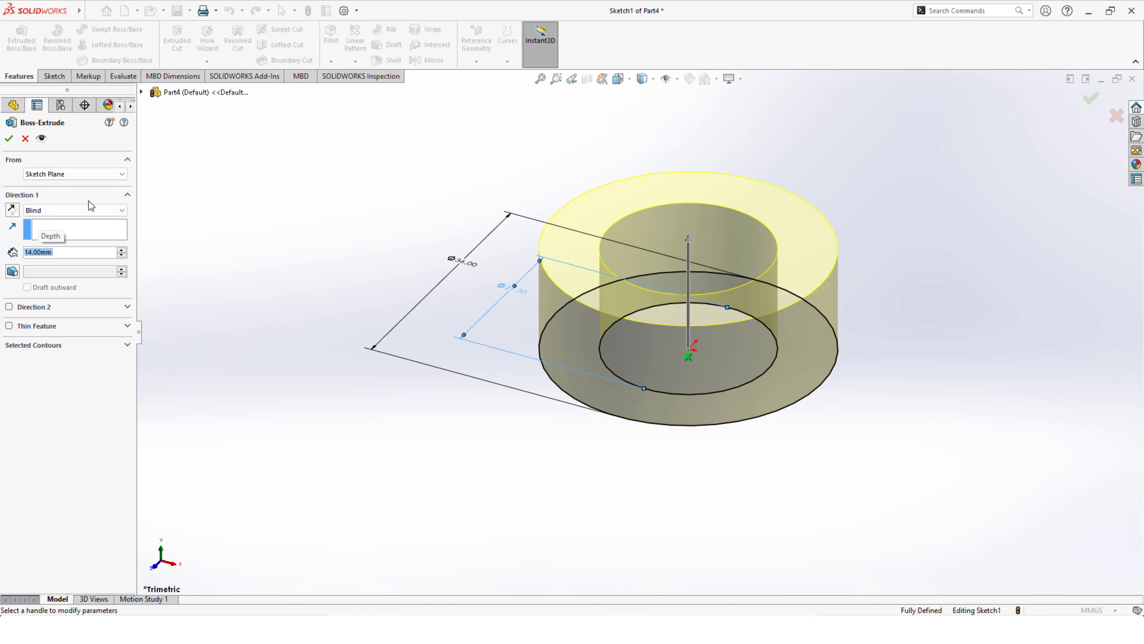
{"action": "left_click", "coordinate": [13, 141]}
{"action": "left_click", "coordinate": [716, 79]}
{"action": "left_click", "coordinate": [734, 110]}
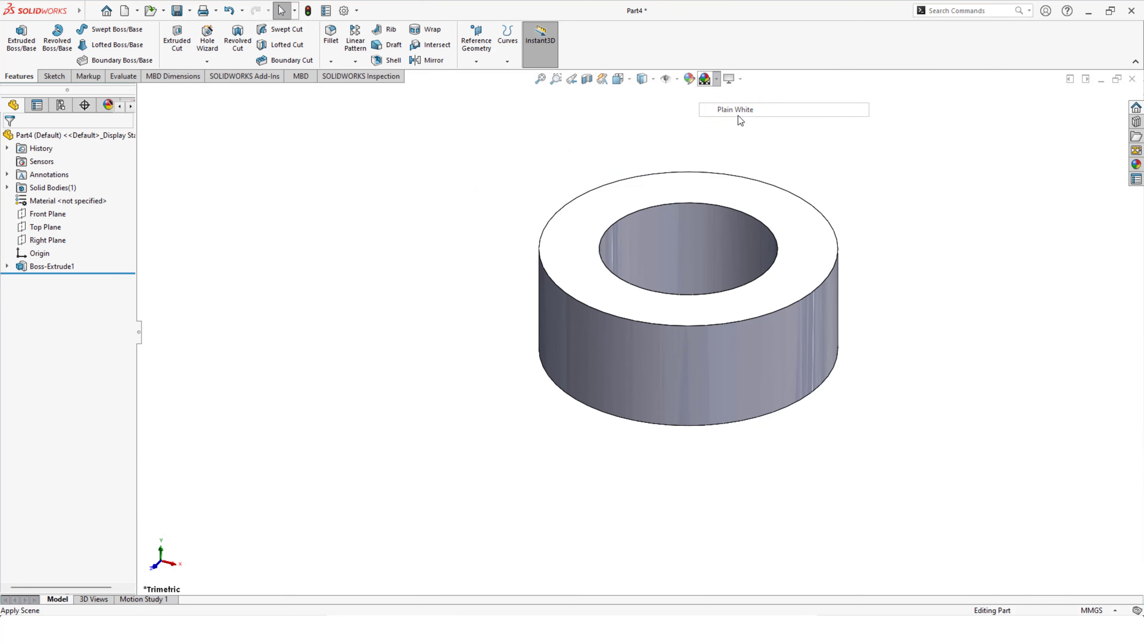
Step: Assign Plain Carbon Steel through the Material entry in the FeatureManager tree
{"action": "right_click", "coordinate": [61, 200]}
{"action": "left_click", "coordinate": [108, 251]}
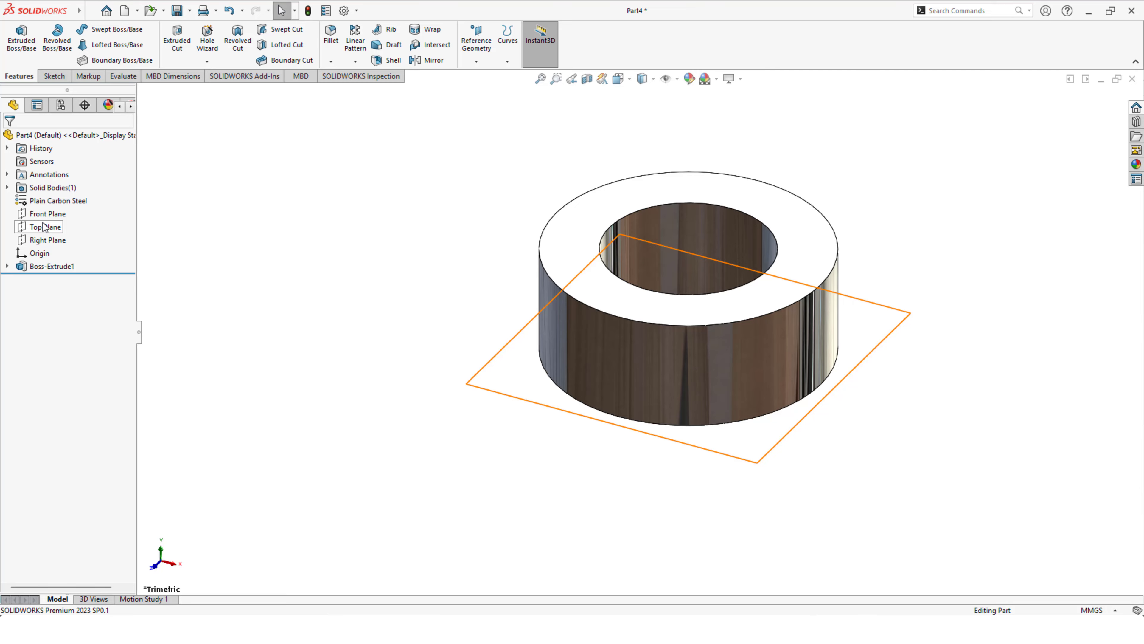
Step: Start a new Top Plane sketch and draw the hole circle to the right of the ring
{"action": "left_click", "coordinate": [46, 231]}
{"action": "left_click", "coordinate": [57, 208]}
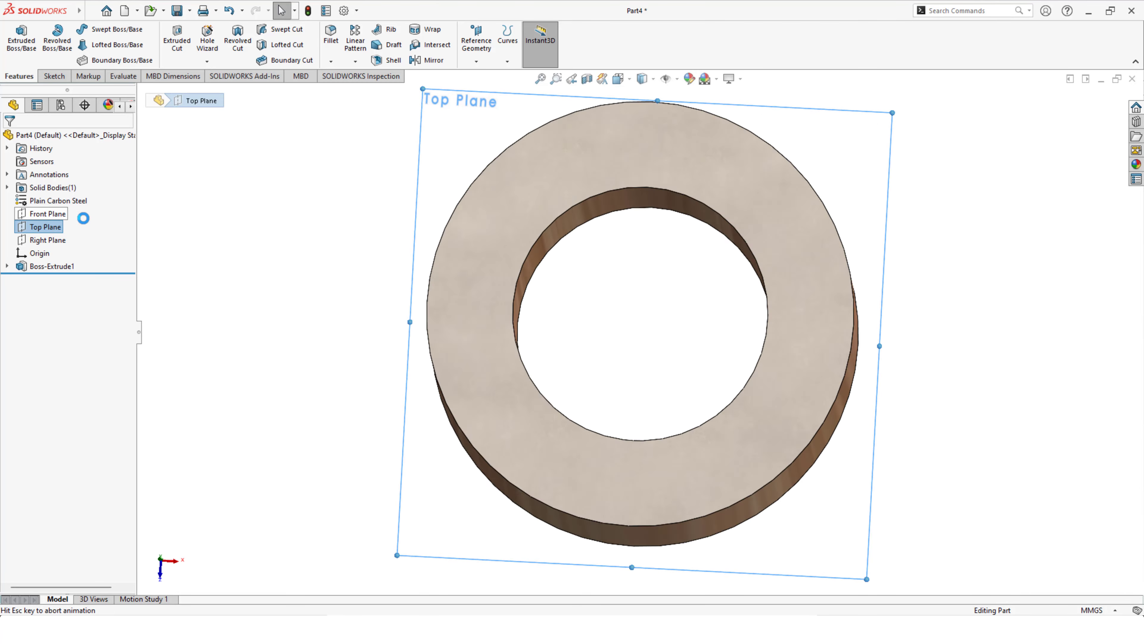
{"action": "scroll", "coordinate": [968, 355], "scroll_direction": "down", "scroll_amount": 1}
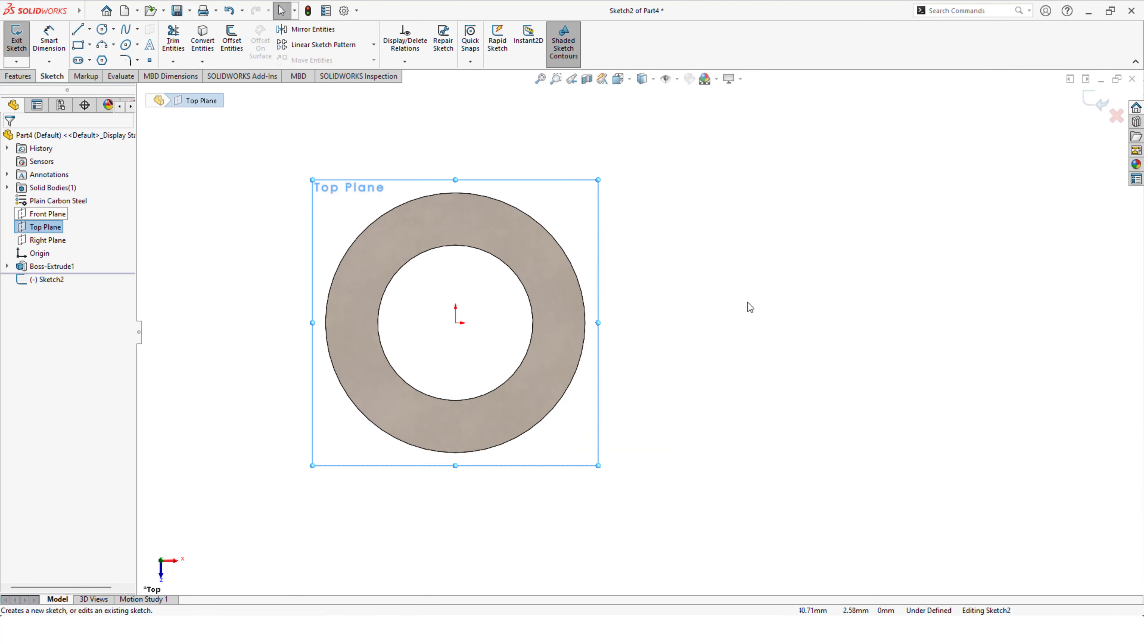
{"action": "key", "text": "c"}
{"action": "left_click_drag", "start_coordinate": [836, 323], "coordinate": [875, 322]}
Step: Outline the arm with lines and a tangent end arc, dimensioning the hole at Ø6.5
{"action": "key", "text": "l"}
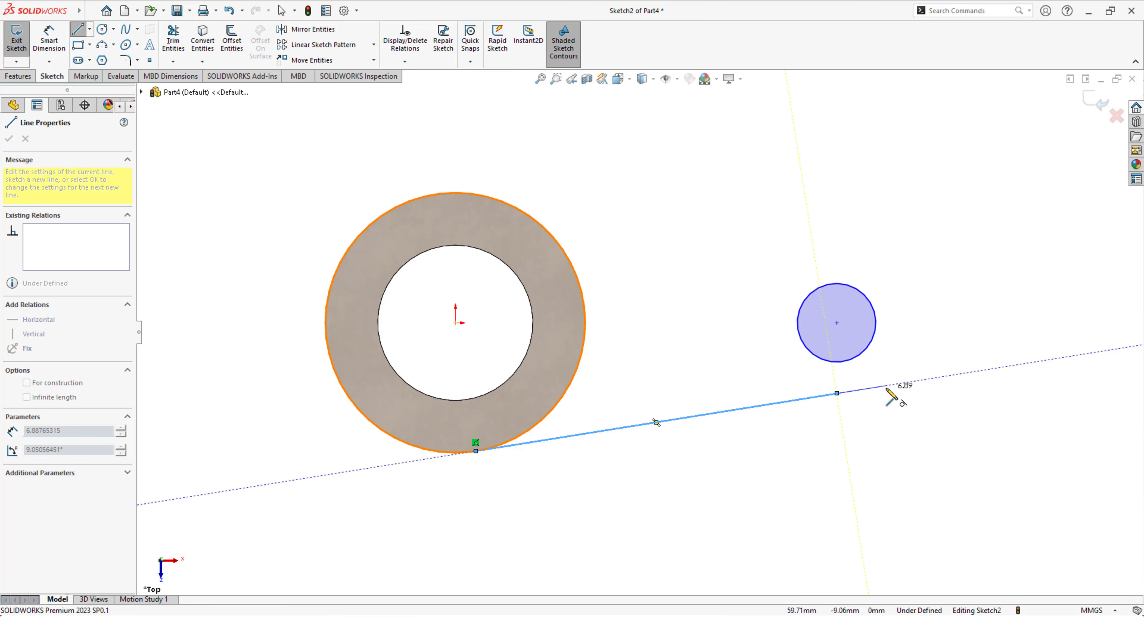
{"action": "left_click_drag", "start_coordinate": [476, 451], "coordinate": [836, 392]}
{"action": "key", "text": "a"}
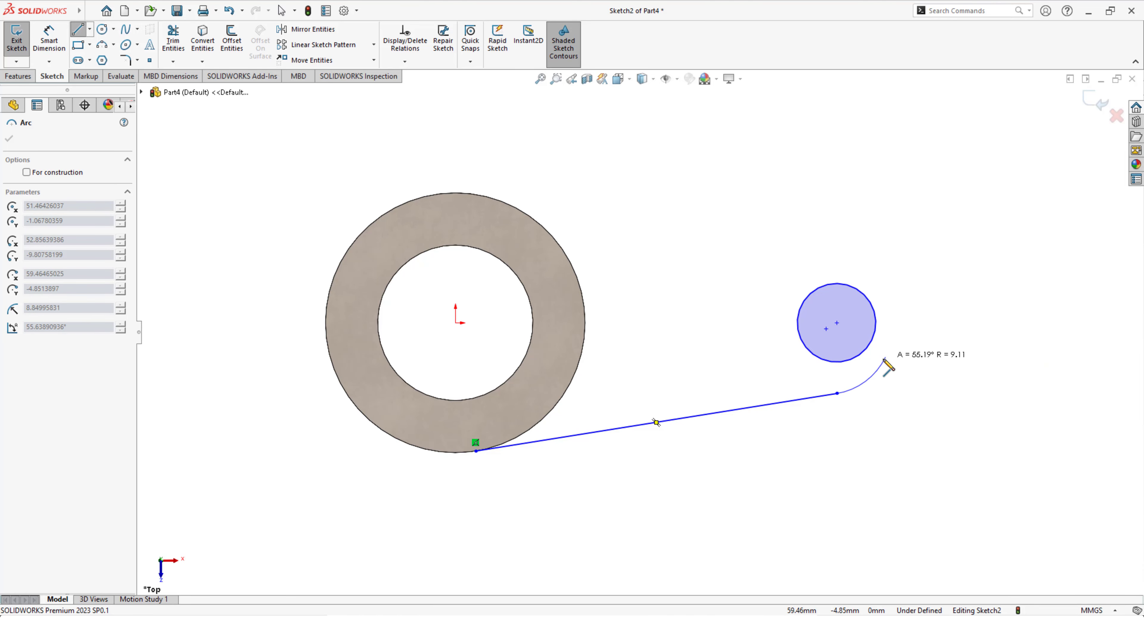
{"action": "left_click", "coordinate": [837, 250]}
{"action": "left_click", "coordinate": [518, 209]}
{"action": "left_click", "coordinate": [897, 322]}
{"action": "left_click", "coordinate": [968, 259]}
Step: Set the end arc radius to 10 mm and the ring-to-hole centre distance to 38 mm
{"action": "type", "text": "10"}
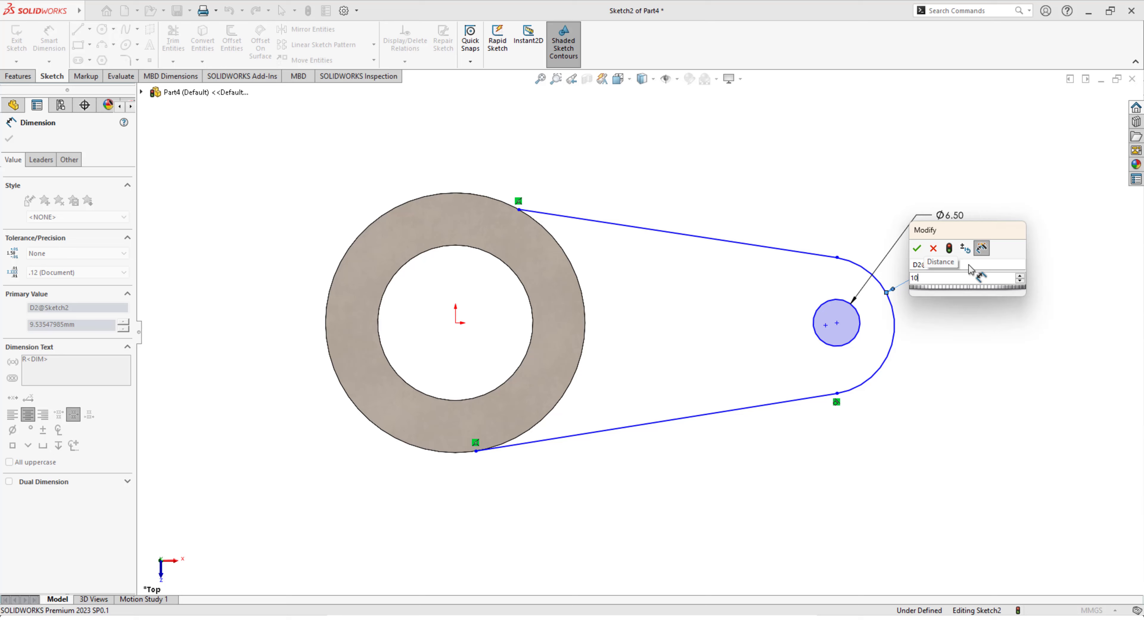
{"action": "key", "text": "Return"}
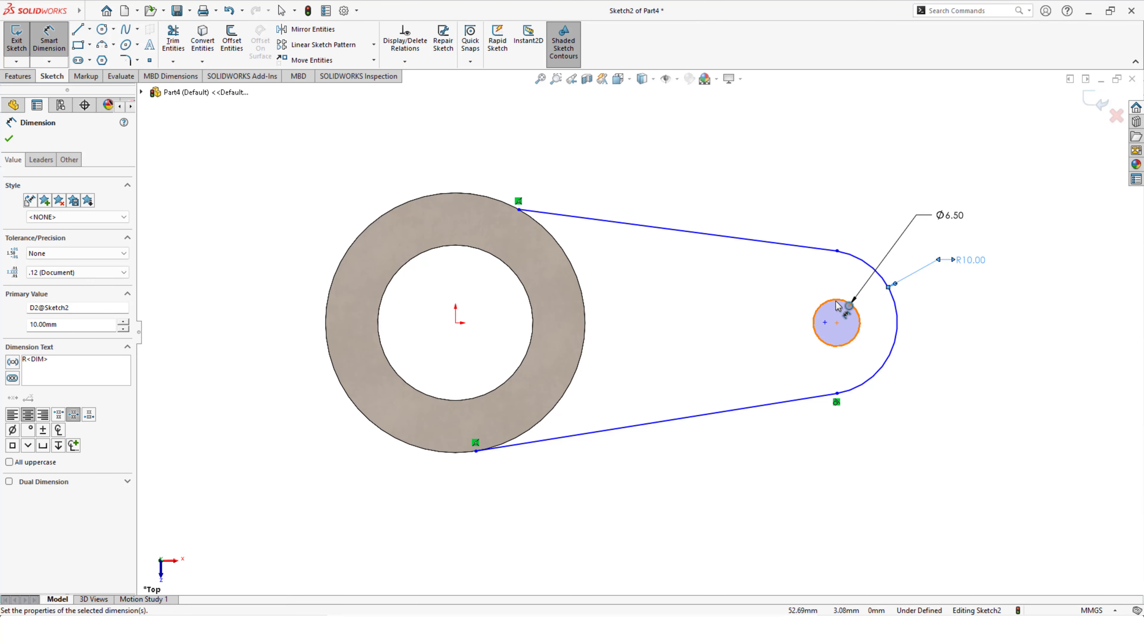
{"action": "left_click", "coordinate": [837, 320]}
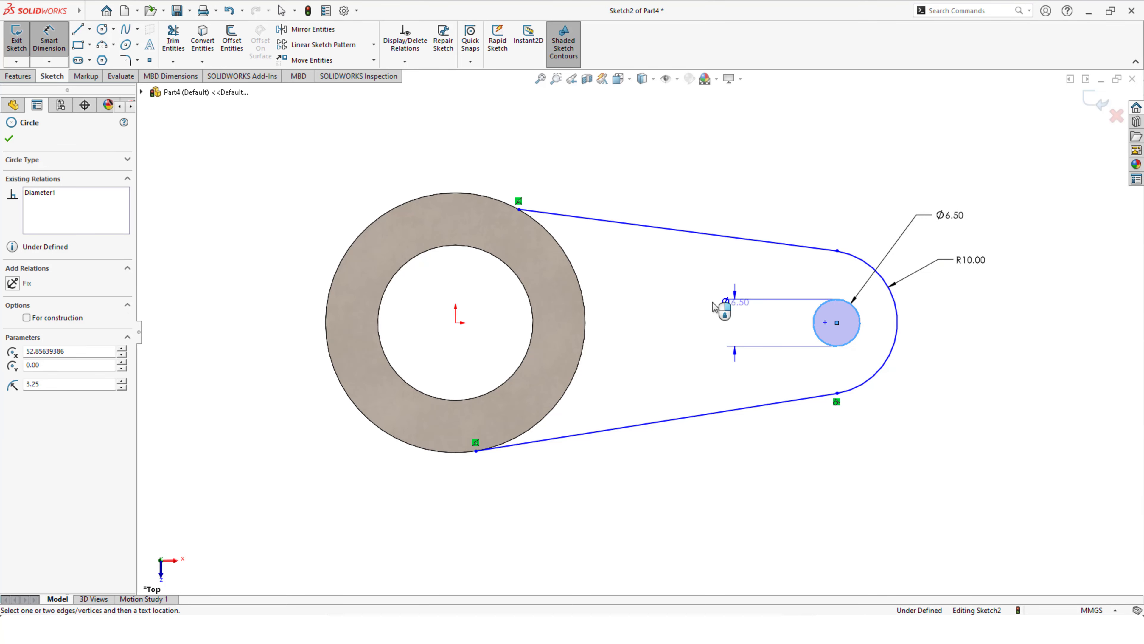
{"action": "left_click", "coordinate": [514, 273]}
{"action": "left_click", "coordinate": [631, 139]}
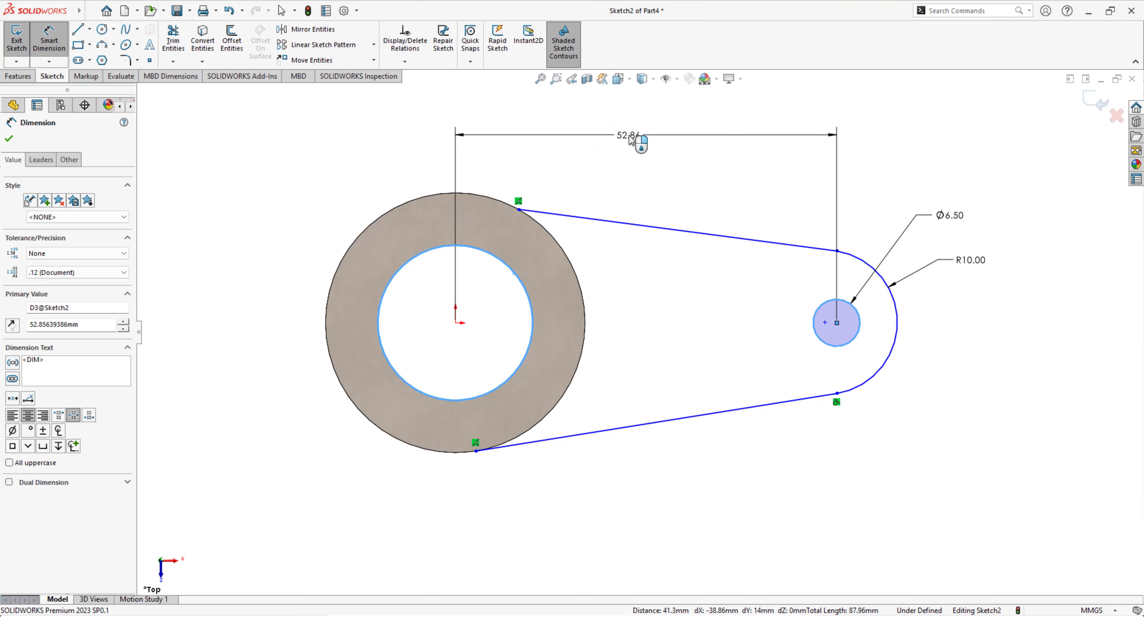
{"action": "type", "text": "38"}
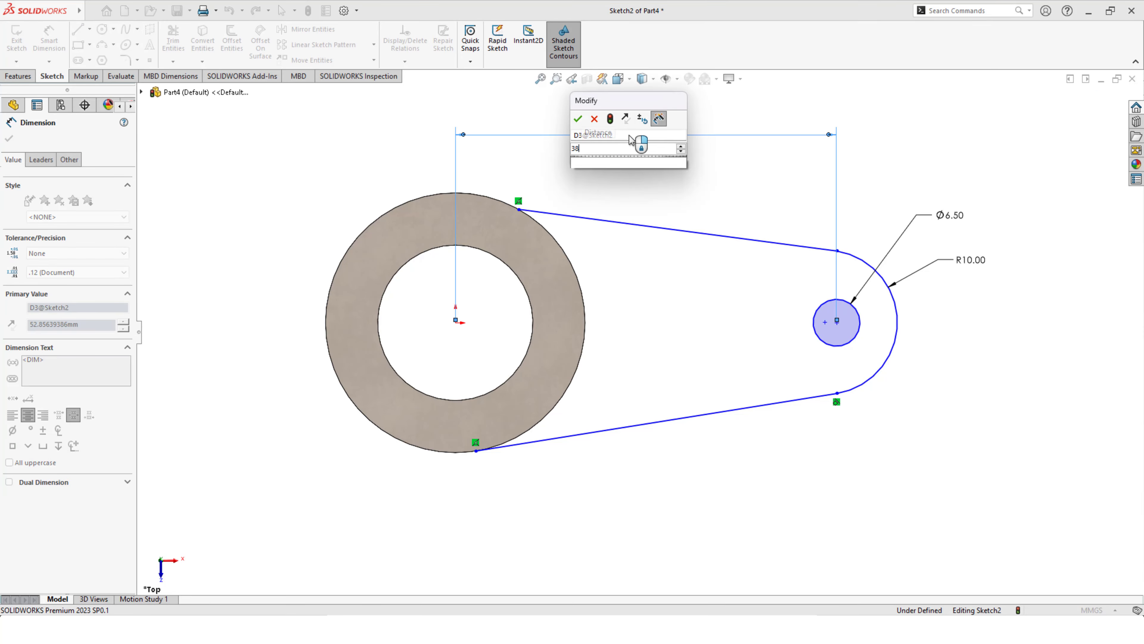
{"action": "key", "text": "Return"}
{"action": "key", "text": "Escape"}
{"action": "left_click", "coordinate": [896, 320]}
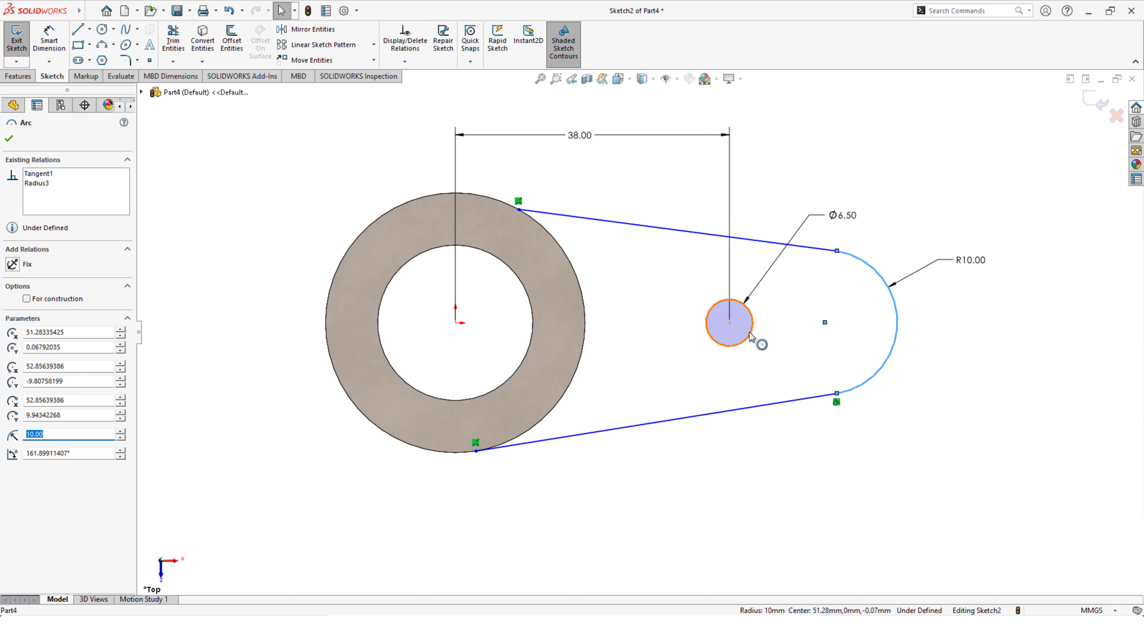
Step: Make the R10 rounded end concentric with the Ø6.5 hole
{"action": "left_click", "coordinate": [749, 332], "text": "ctrl"}
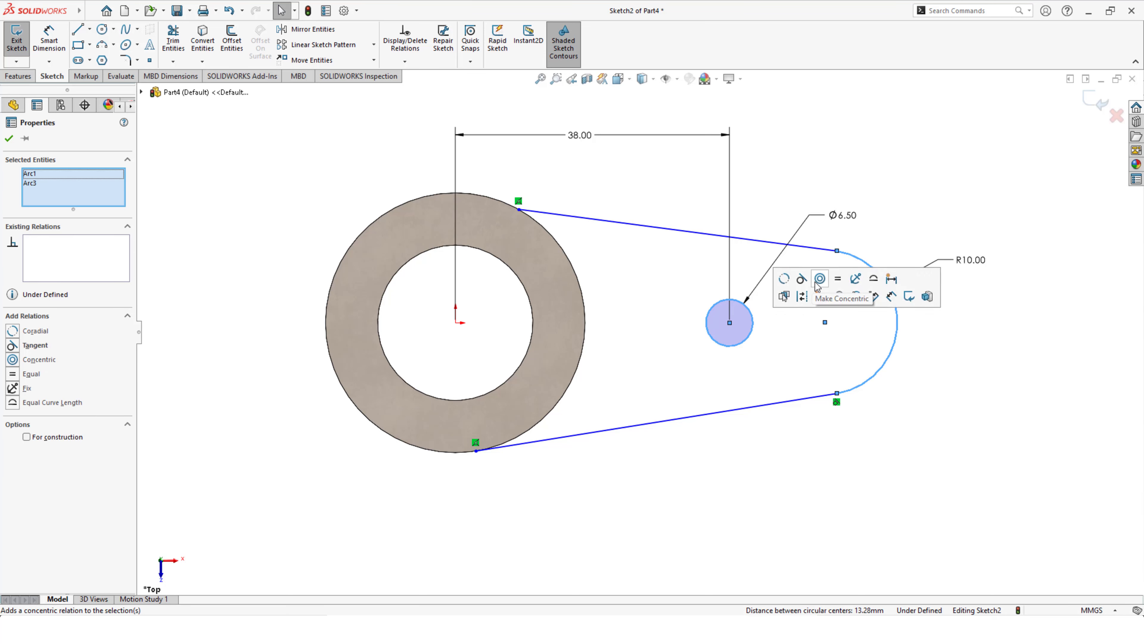
{"action": "left_click", "coordinate": [816, 284]}
{"action": "key", "text": "Escape"}
Step: Add a Horizontal relation between the hole centre and the sketch origin
{"action": "left_click", "coordinate": [455, 323]}
{"action": "left_click", "coordinate": [729, 337], "text": "ctrl"}
{"action": "left_click", "coordinate": [796, 289]}
{"action": "left_click", "coordinate": [634, 453]}
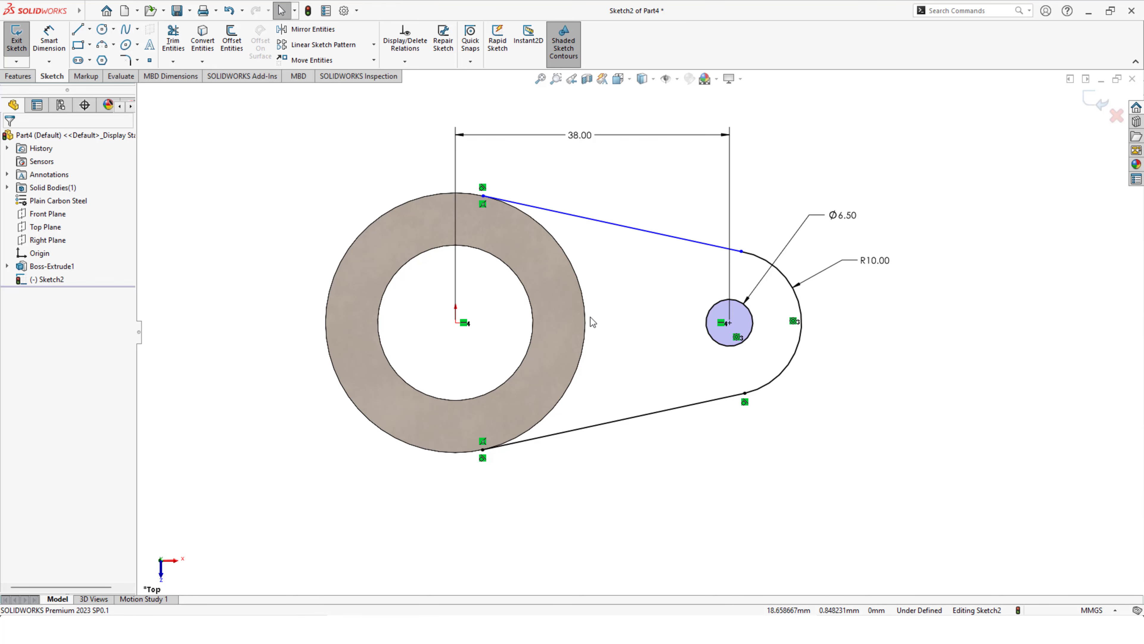
{"action": "left_click", "coordinate": [585, 298]}
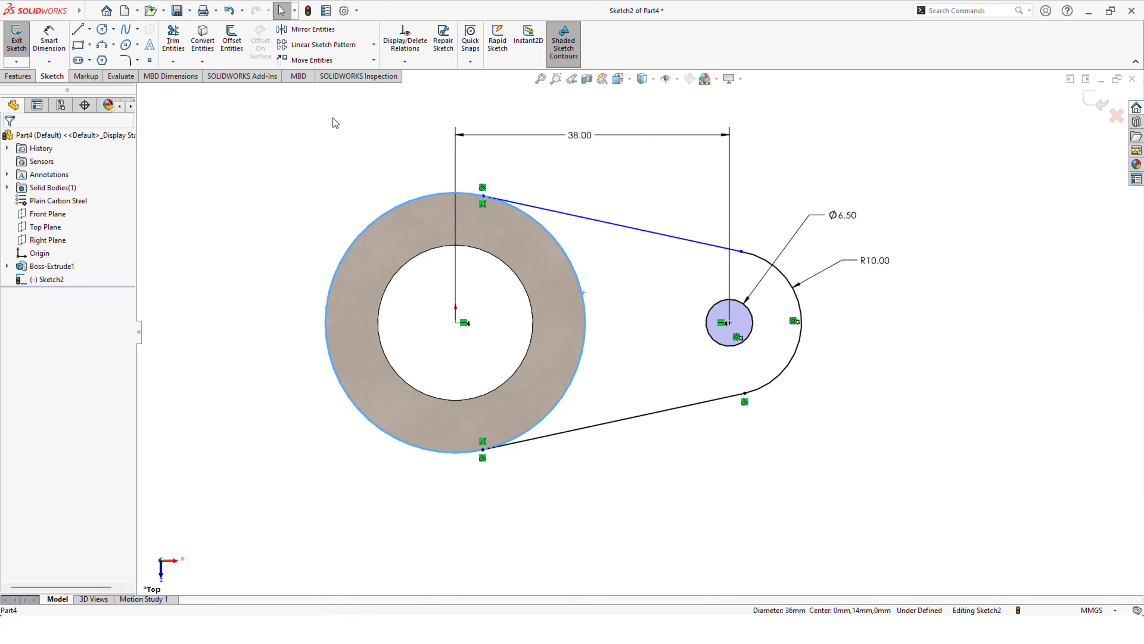
Step: Convert the ring's outer edge into the sketch and make the upper arm line tangent to the end arc
{"action": "left_click", "coordinate": [206, 36]}
{"action": "left_click", "coordinate": [801, 315]}
{"action": "left_click", "coordinate": [608, 222], "text": "ctrl"}
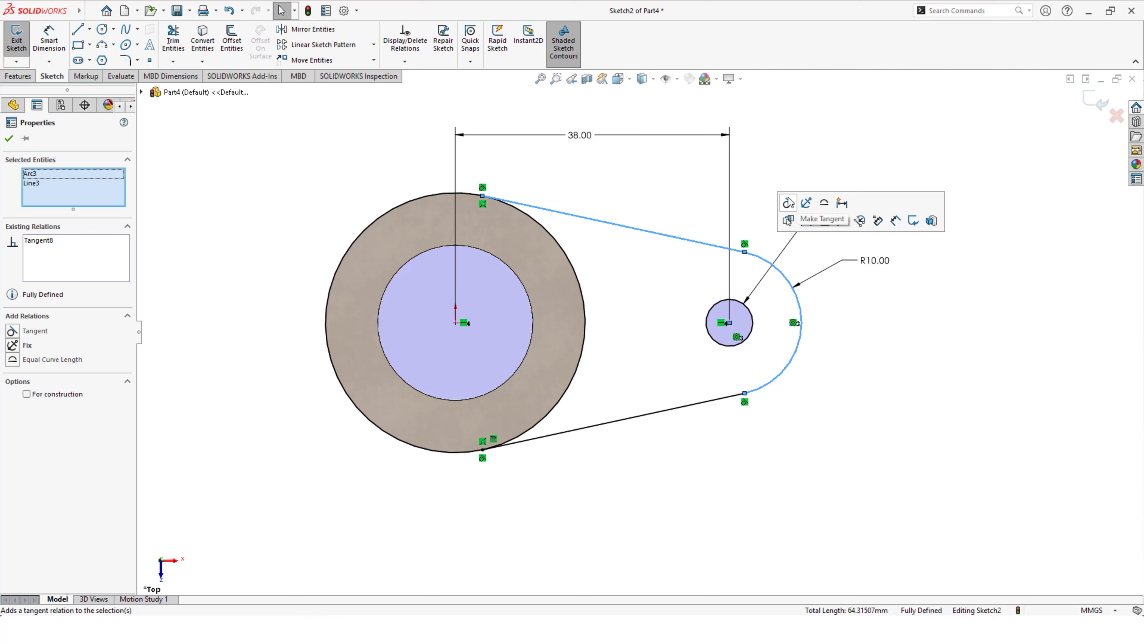
{"action": "left_click", "coordinate": [791, 201]}
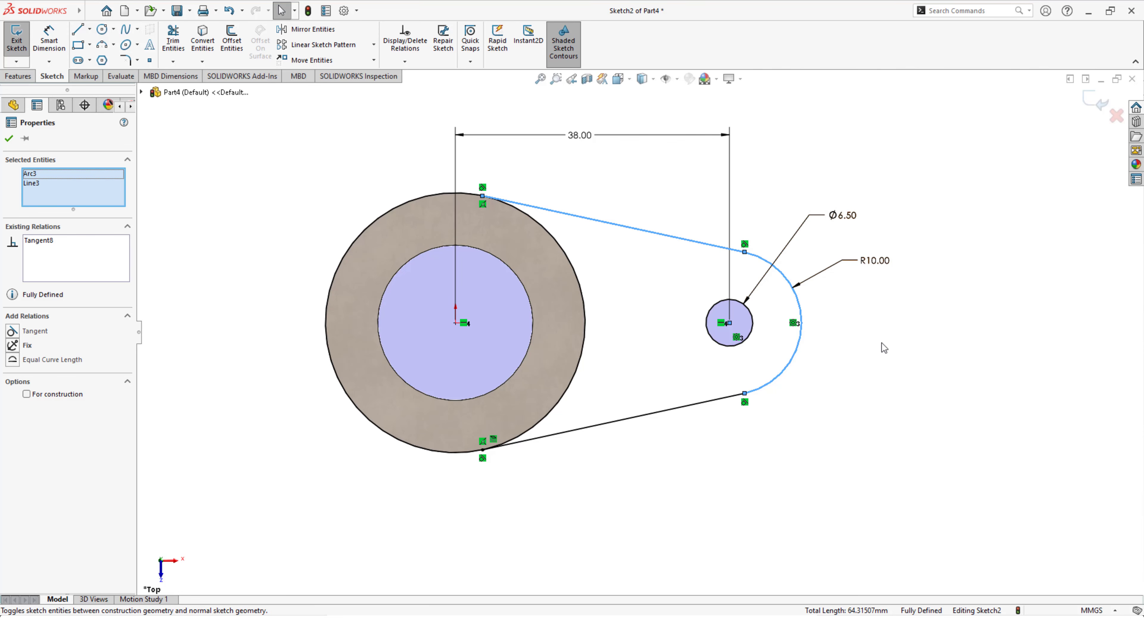
{"action": "left_click", "coordinate": [892, 356]}
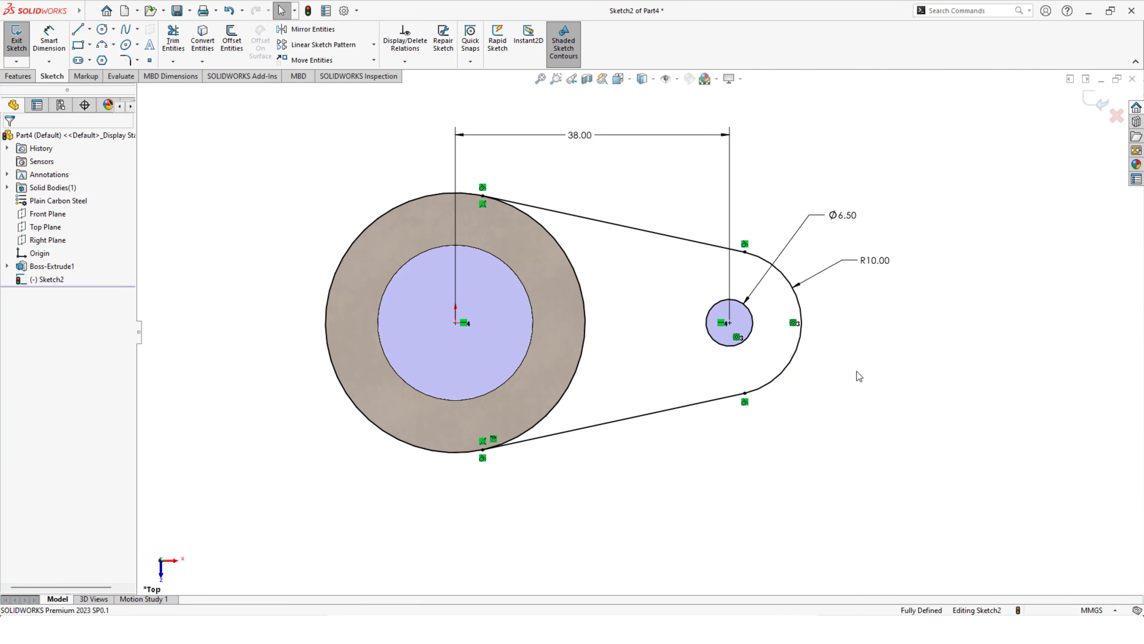
{"action": "left_click", "coordinate": [18, 76]}
{"action": "left_click", "coordinate": [21, 38]}
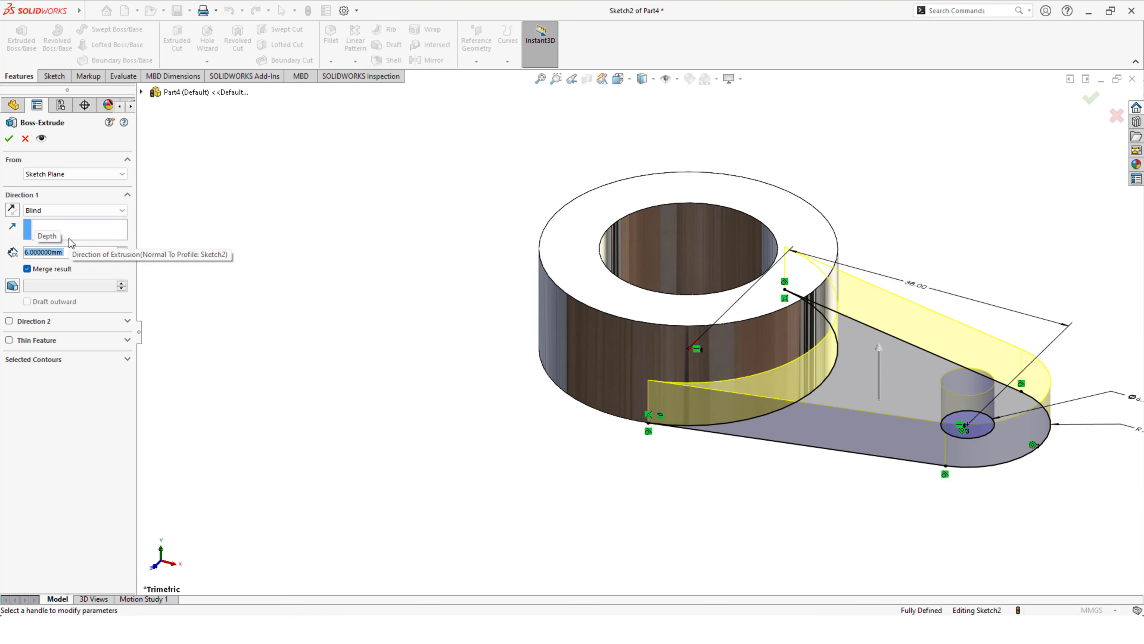
Step: Accept the 6 mm blind extrusion of the arm
{"action": "key", "text": "Return"}
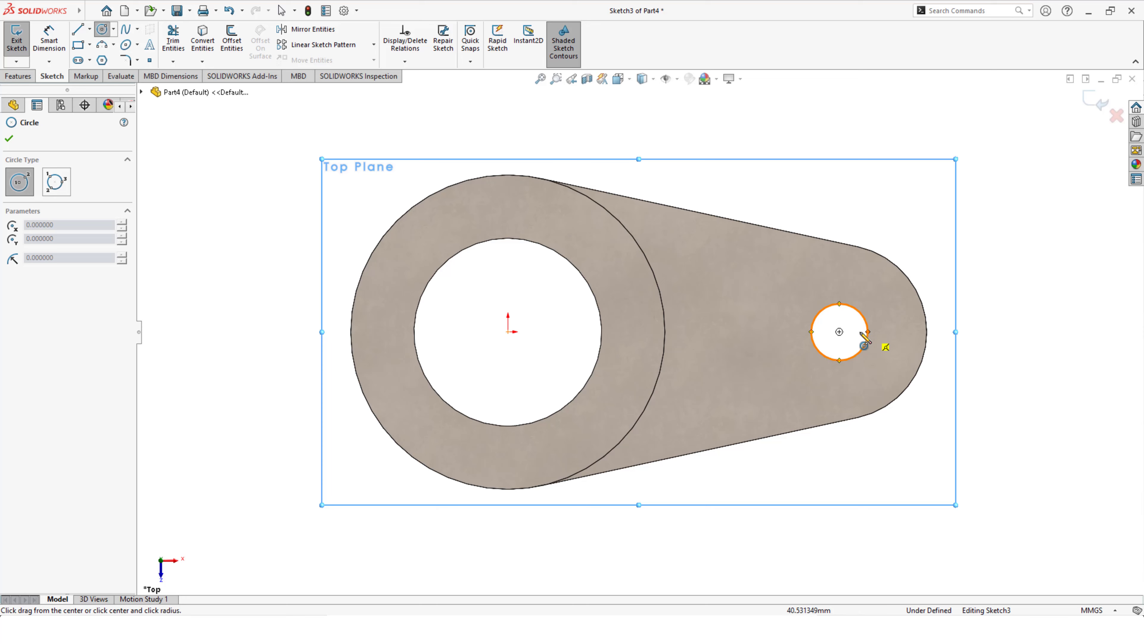
Step: Draw a Ø20 mm circle centred on the hole and convert the Ø6.5 hole edge into Sketch3
{"action": "left_click", "coordinate": [839, 331]}
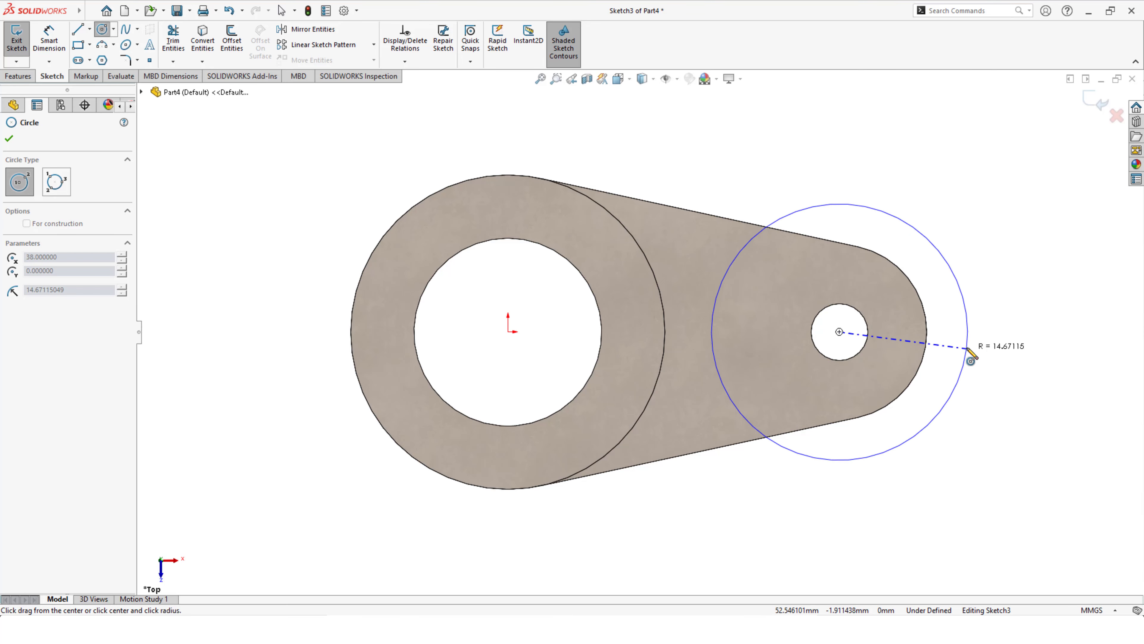
{"action": "left_click", "coordinate": [968, 347]}
{"action": "left_click", "coordinate": [49, 38]}
{"action": "left_click", "coordinate": [965, 331]}
{"action": "left_click", "coordinate": [842, 523]}
{"action": "type", "text": "20"}
{"action": "key", "text": "Return"}
{"action": "left_click", "coordinate": [813, 327]}
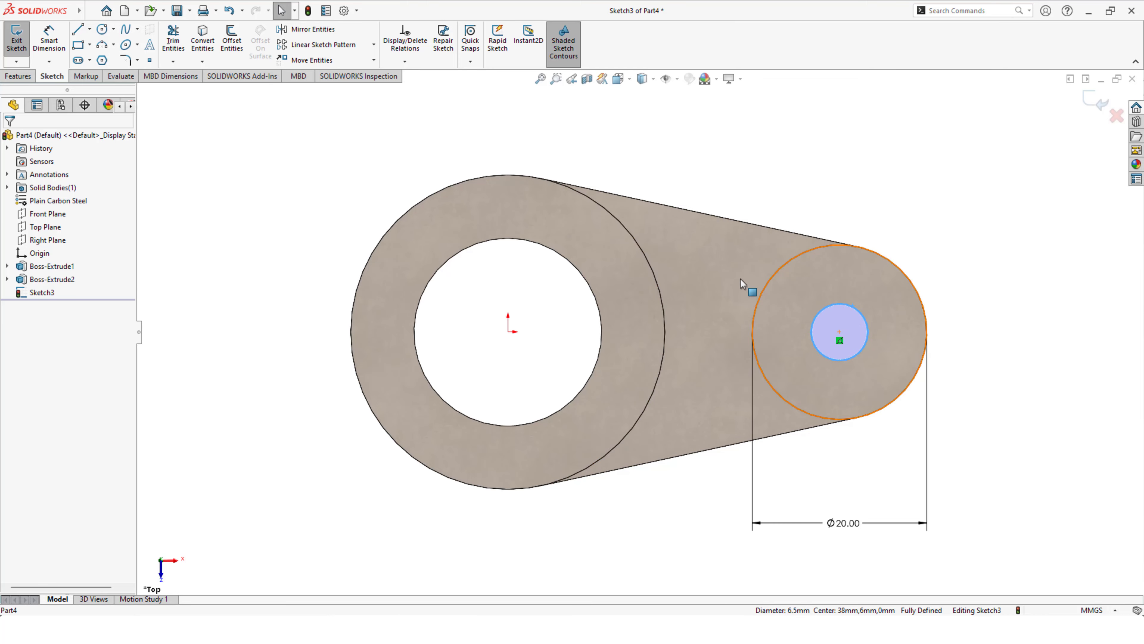
{"action": "left_click", "coordinate": [205, 38]}
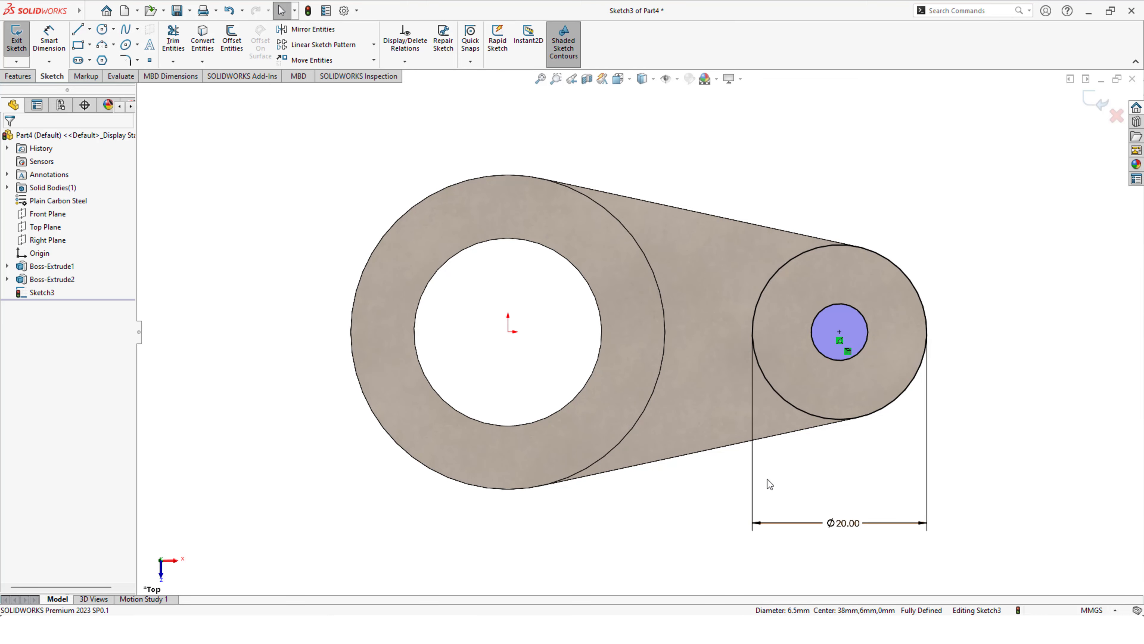
{"action": "left_click", "coordinate": [17, 76]}
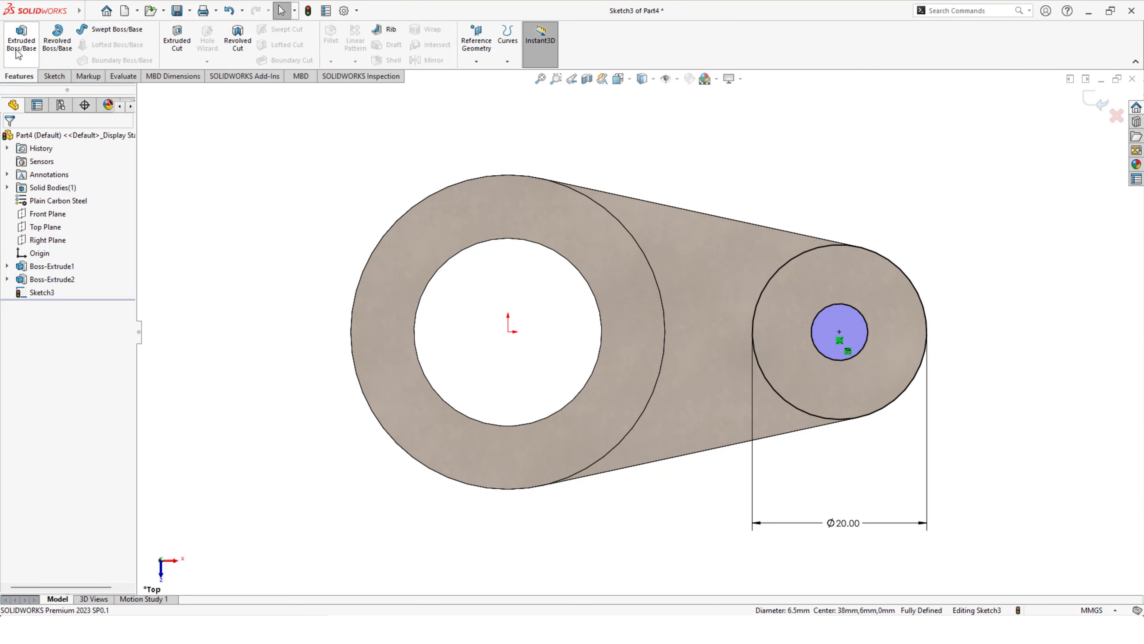
Step: Extrude Sketch3 24 mm blind as the hollow boss and view it from below
{"action": "left_click", "coordinate": [21, 39]}
{"action": "type", "text": "="}
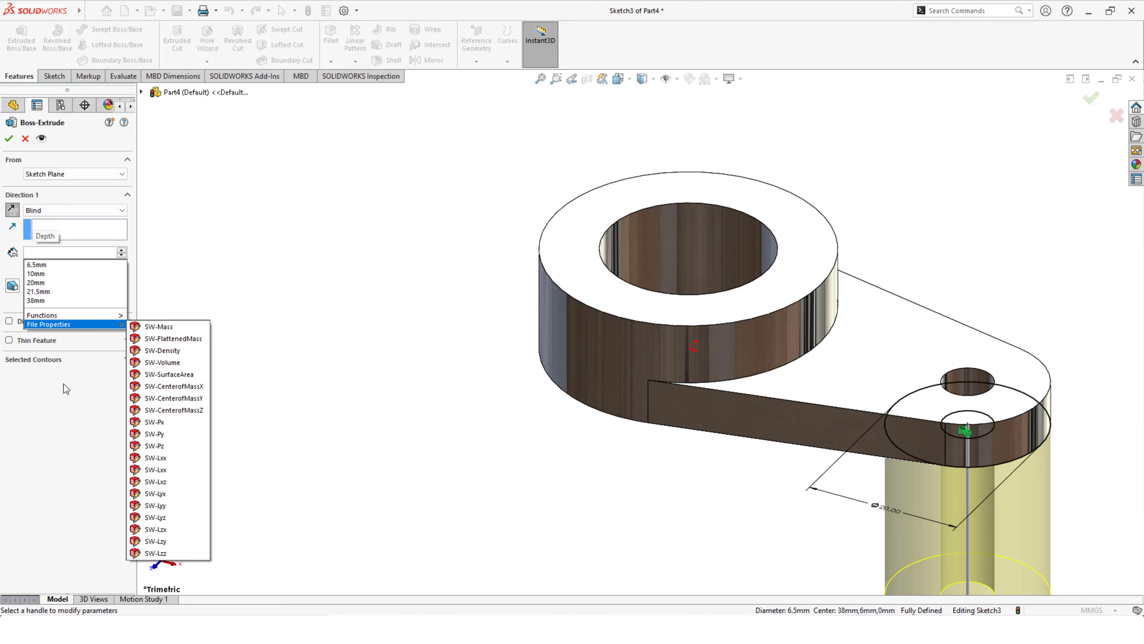
{"action": "key", "text": "Escape"}
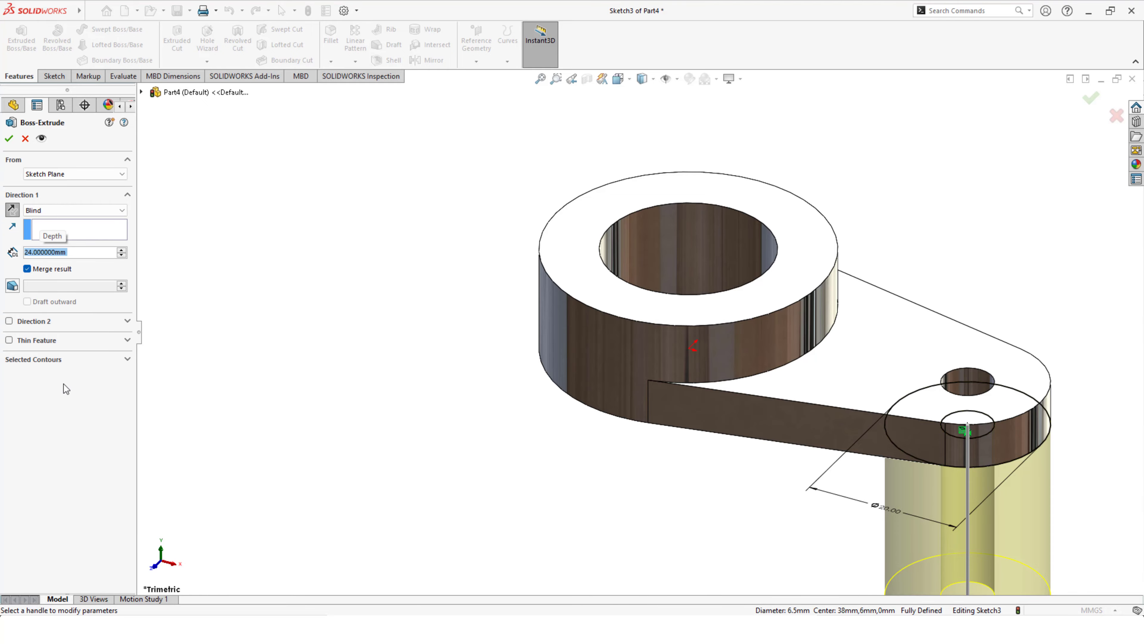
{"action": "left_click", "coordinate": [49, 387]}
{"action": "key", "text": "space"}
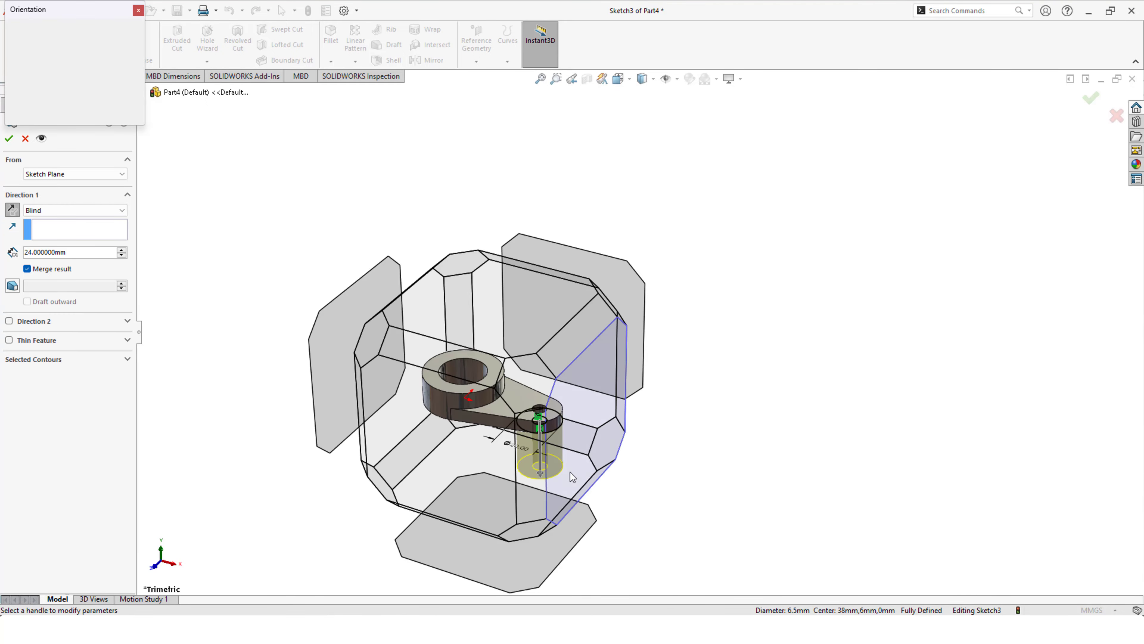